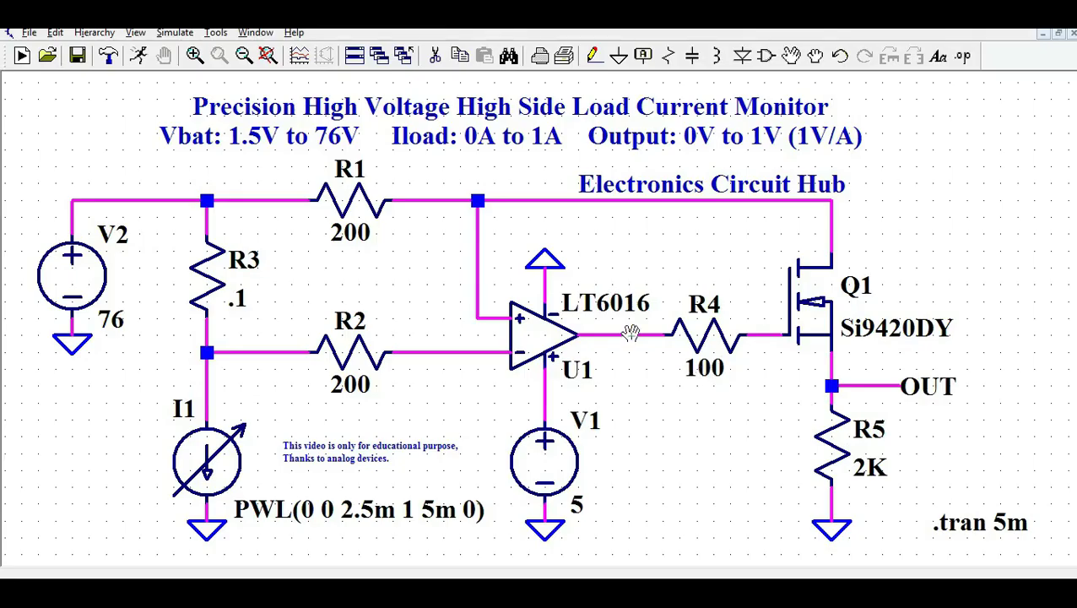
Step: Run the transient simulation and probe the V2 node, R3 and I1 to plot I(R3) and I(I1)
click(140, 56)
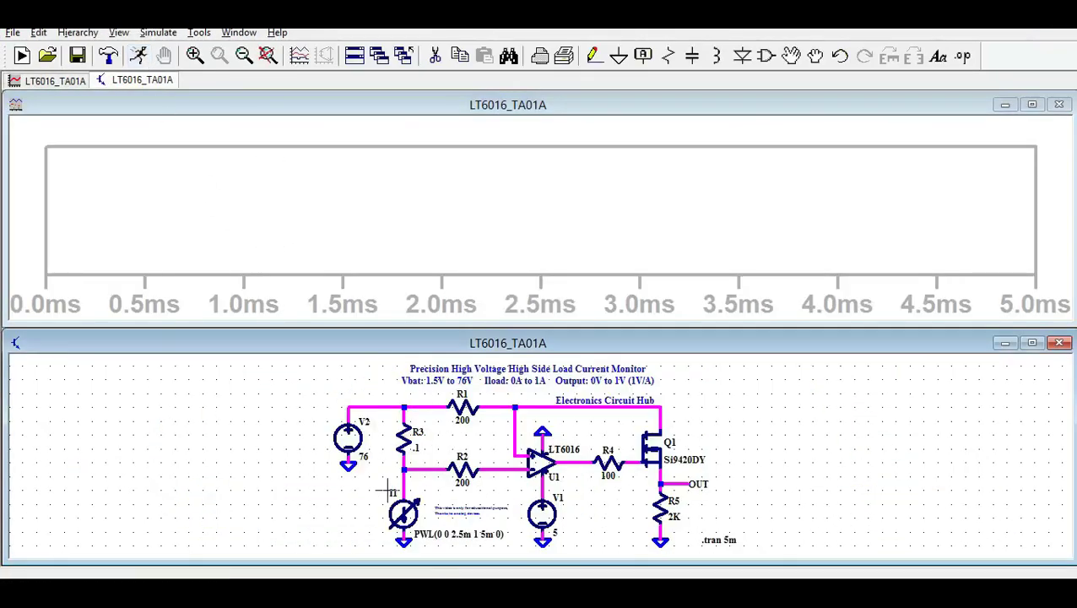
click(363, 405)
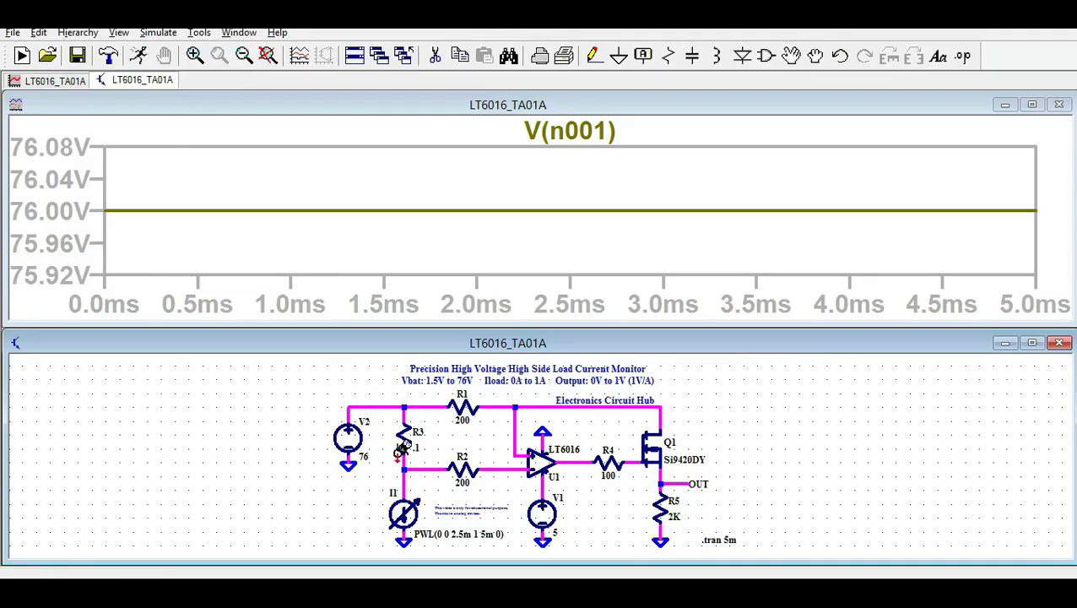
click(409, 438)
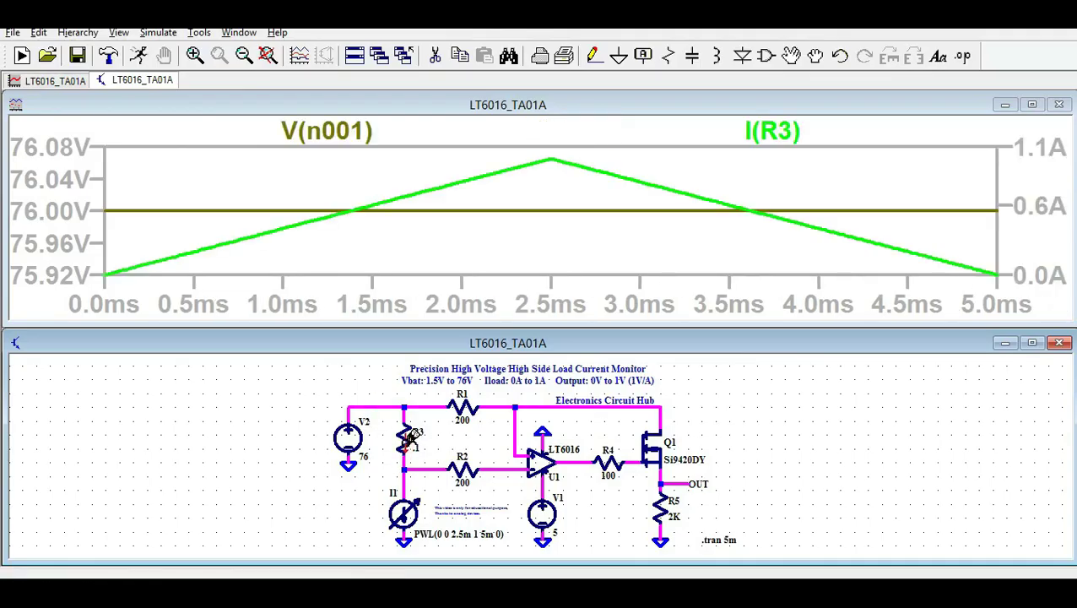
click(409, 438)
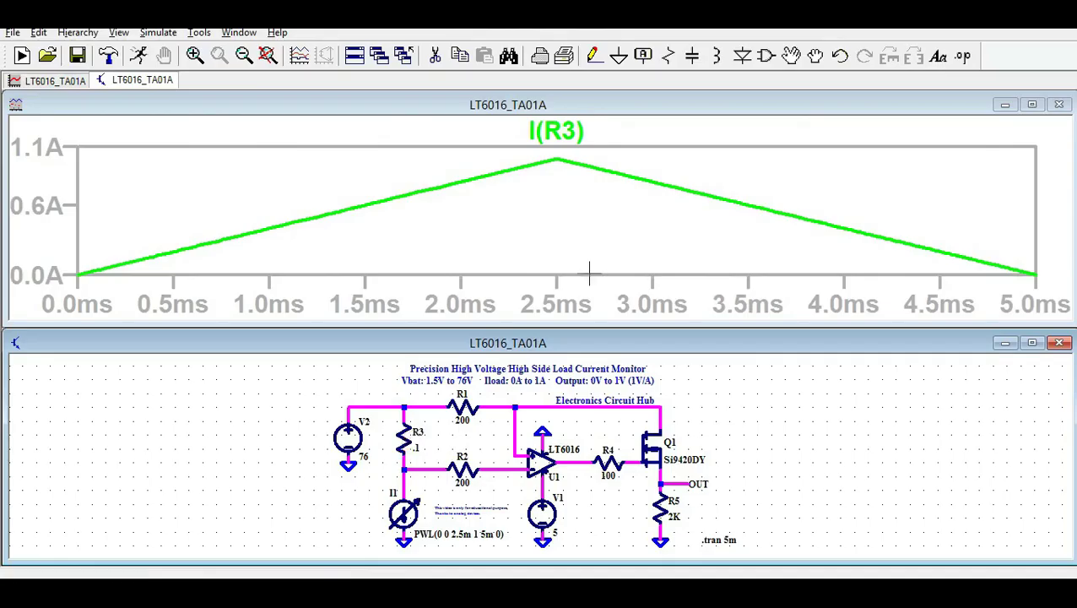
click(408, 513)
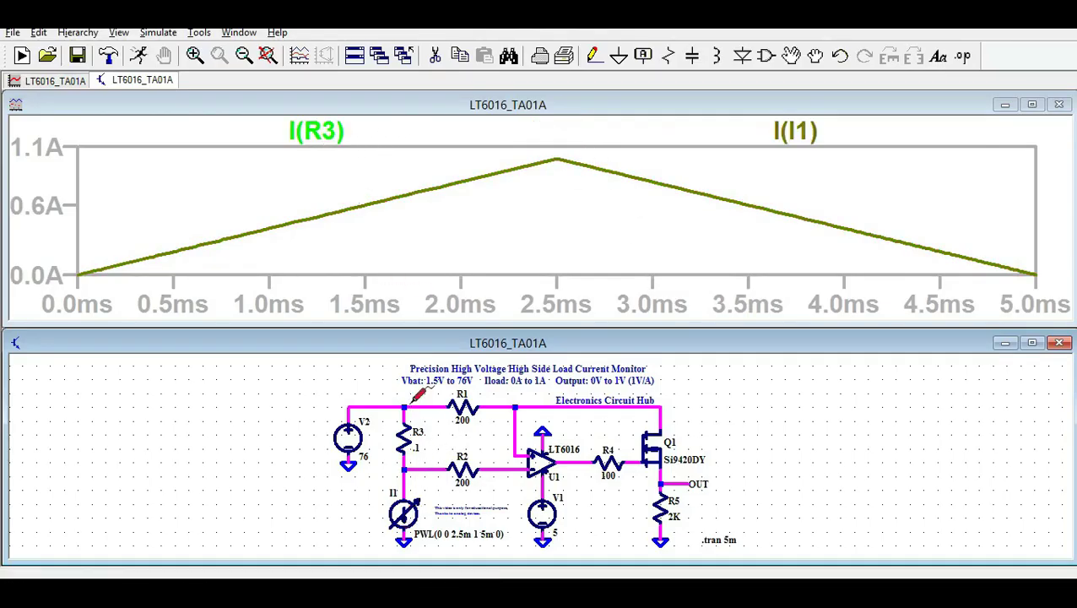
click(245, 34)
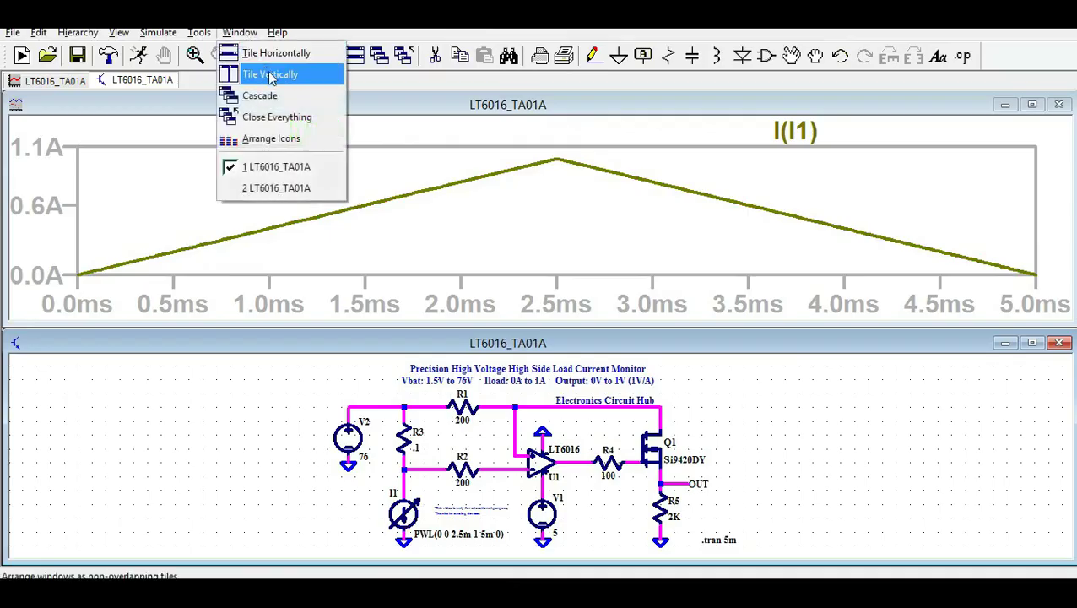
Step: Tile the schematic and plot vertically, then plot I(I1) and the op-amp input voltage V(n002)
click(253, 74)
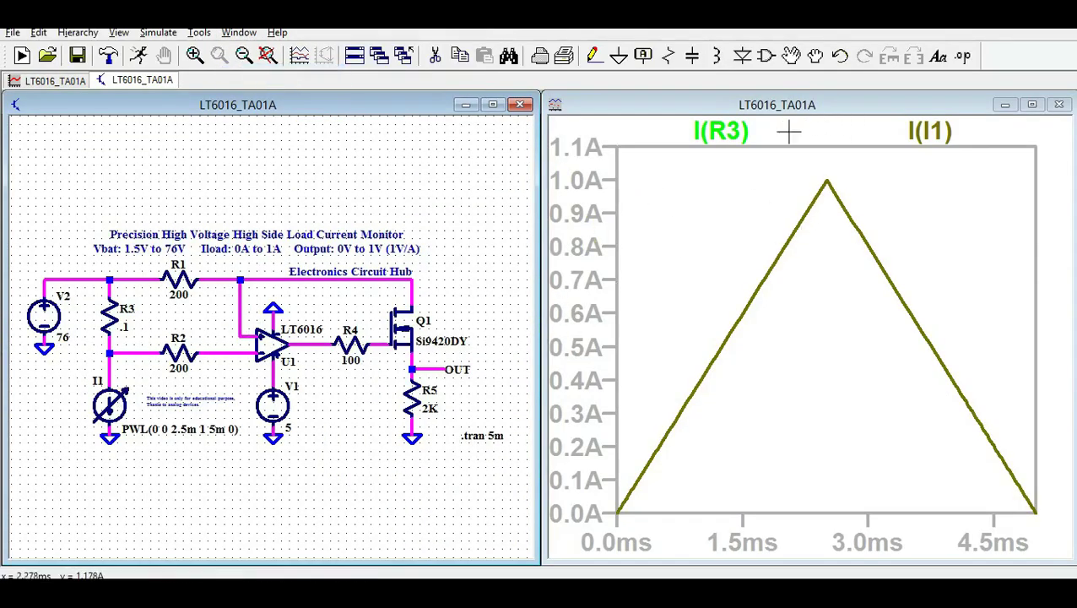
scroll(87, 418, up, 2)
scroll(87, 418, down, 1)
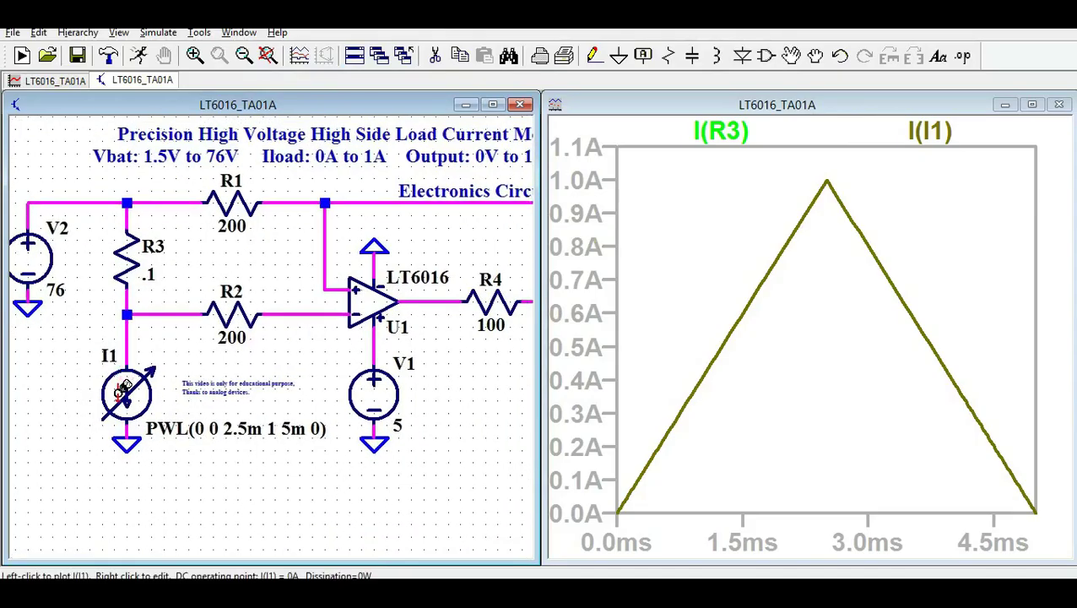
click(142, 393)
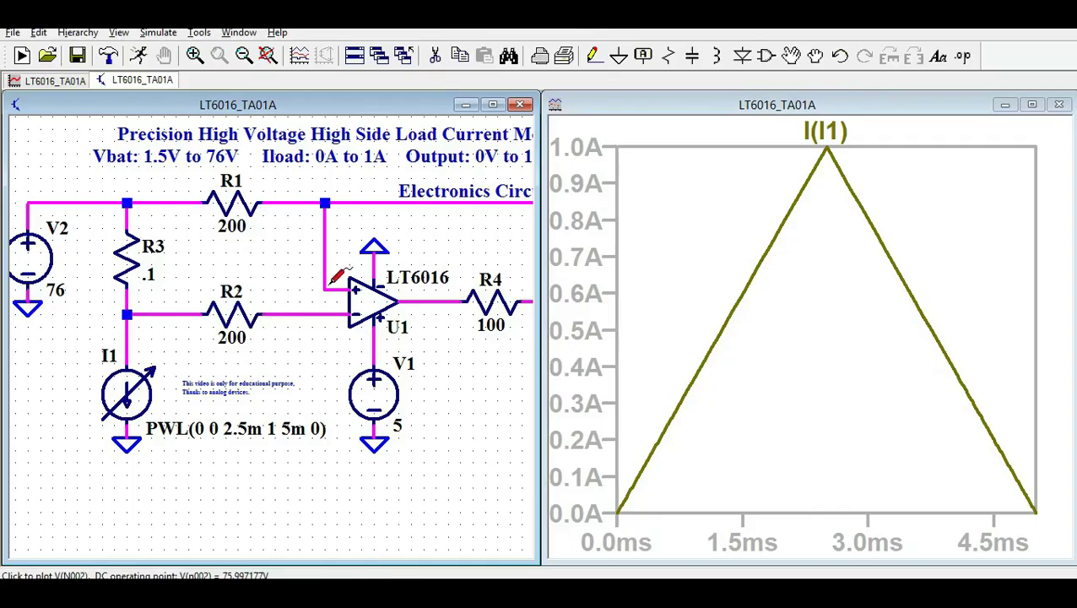
click(335, 285)
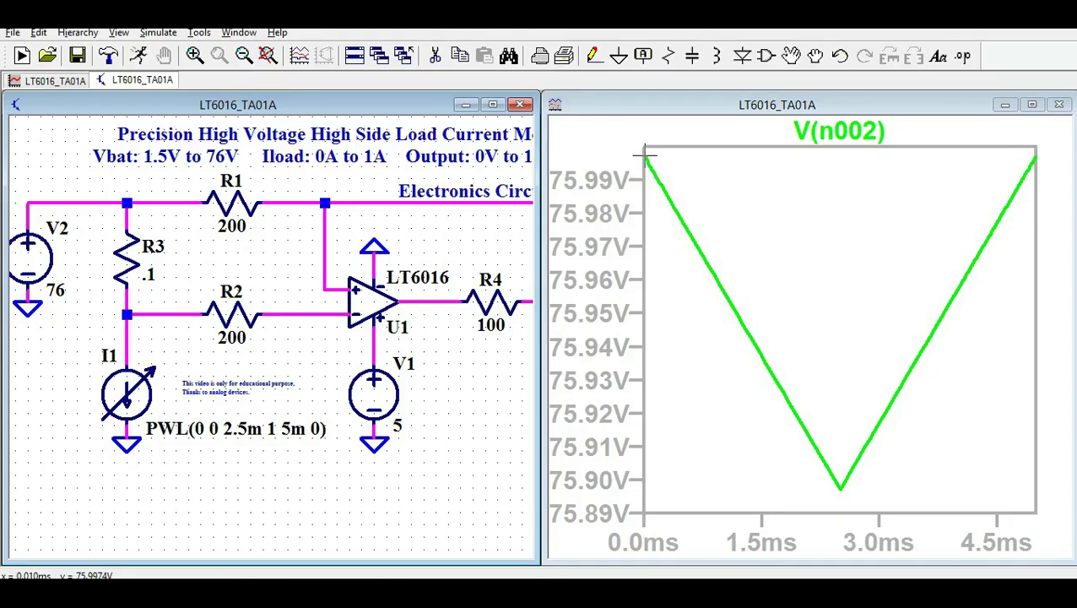
Step: Overlay both op-amp input voltages, V(n006) and V(n002), on the plot
click(331, 286)
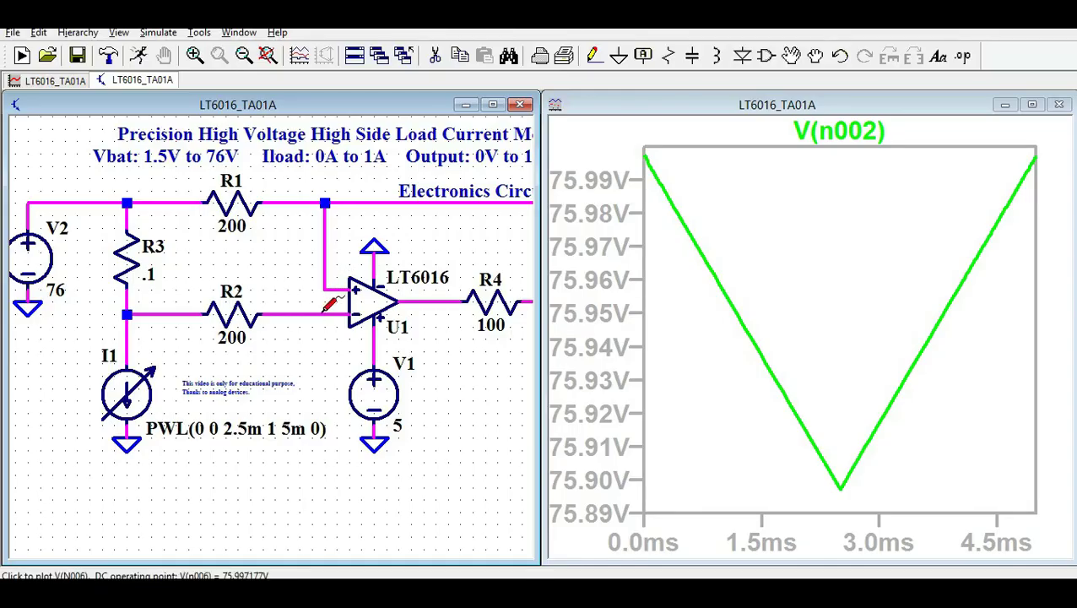
click(329, 305)
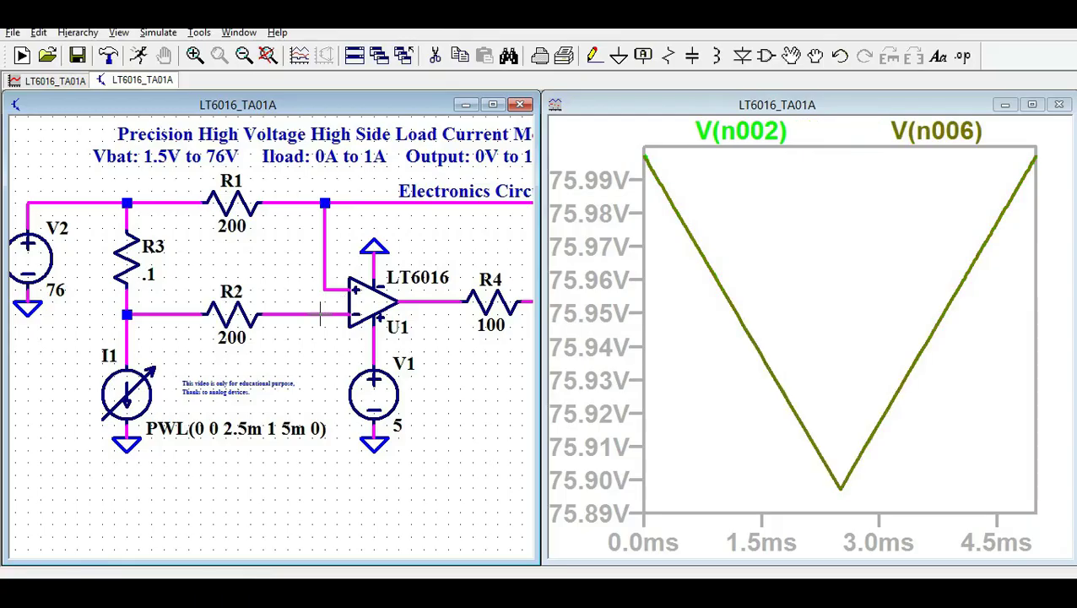
click(323, 309)
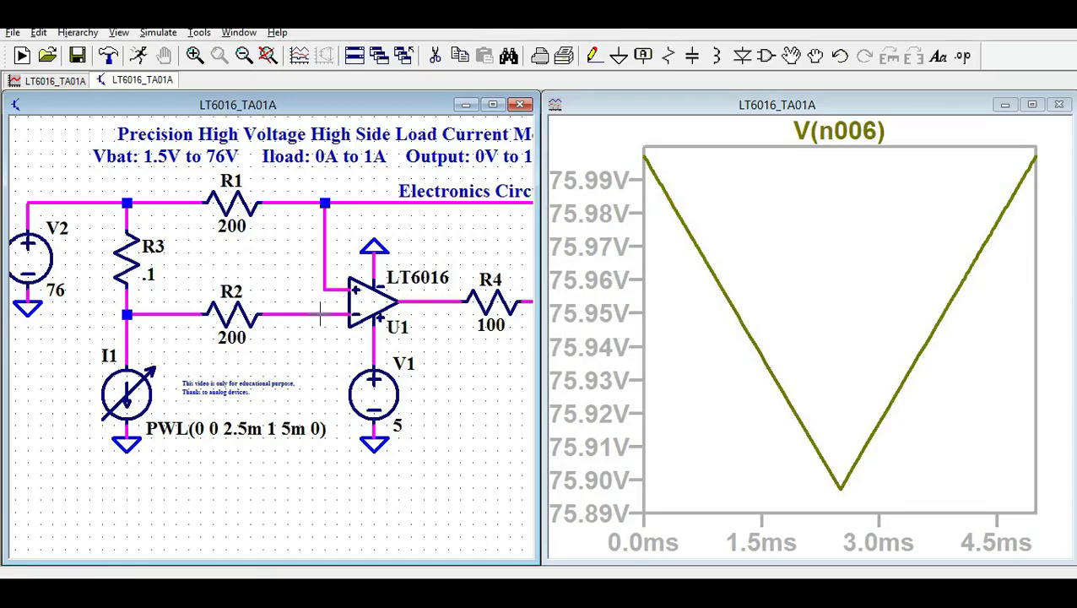
click(325, 253)
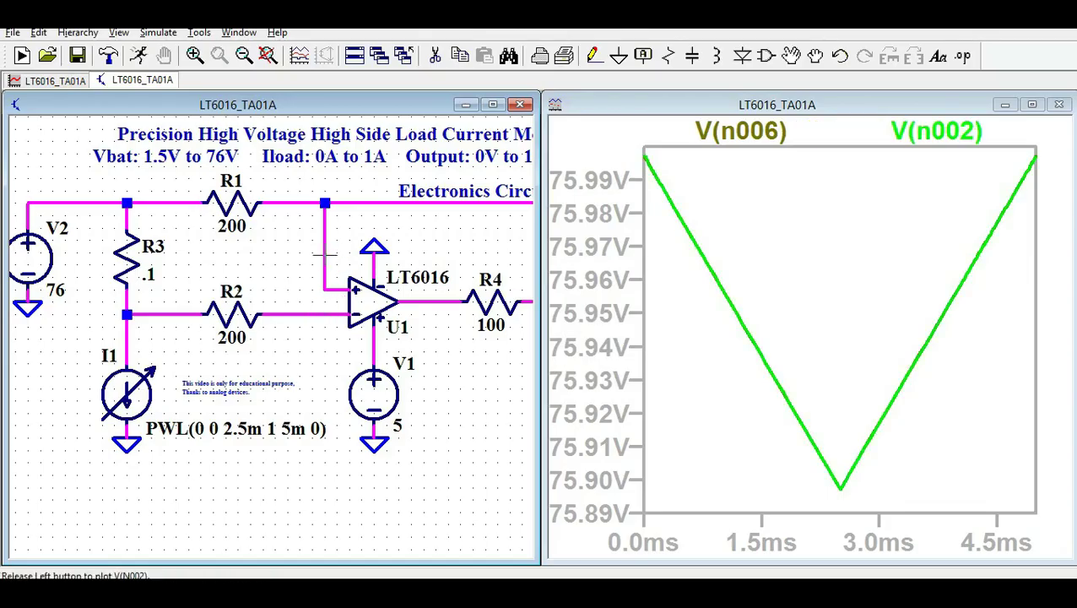
scroll(249, 254, down, 3)
scroll(403, 314, up, 2)
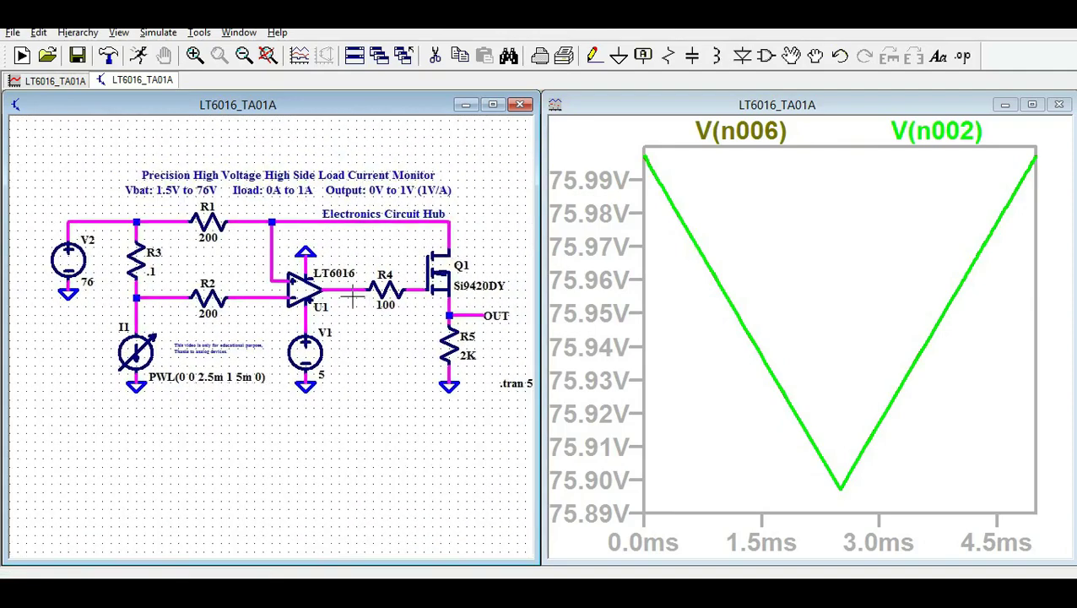
Step: Plot the op-amp output V(n003), the MOSFET gate voltage V(n004), then the OUT net
click(347, 288)
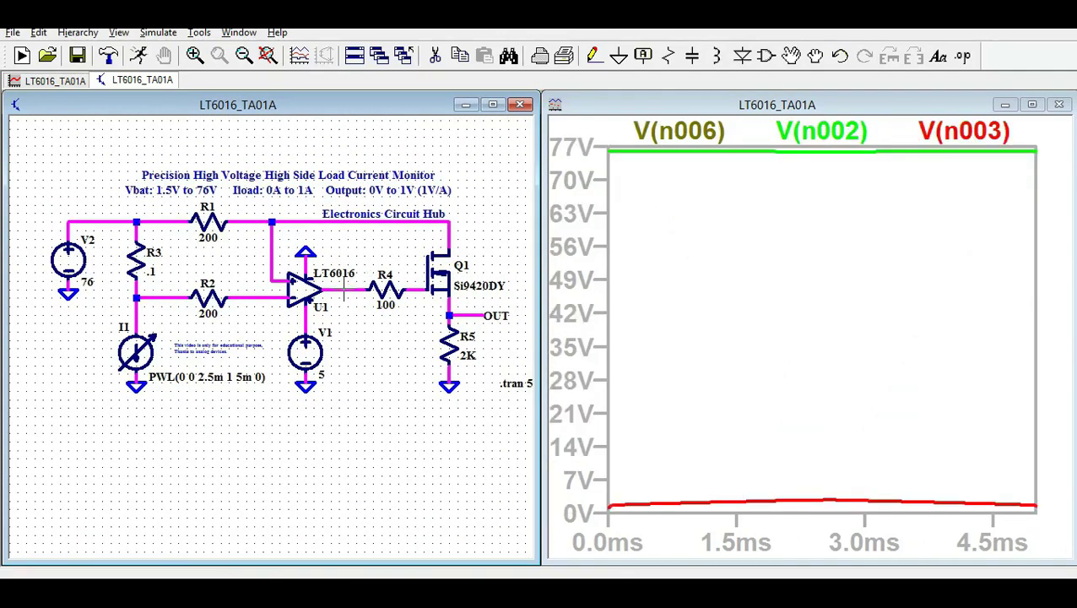
click(343, 290)
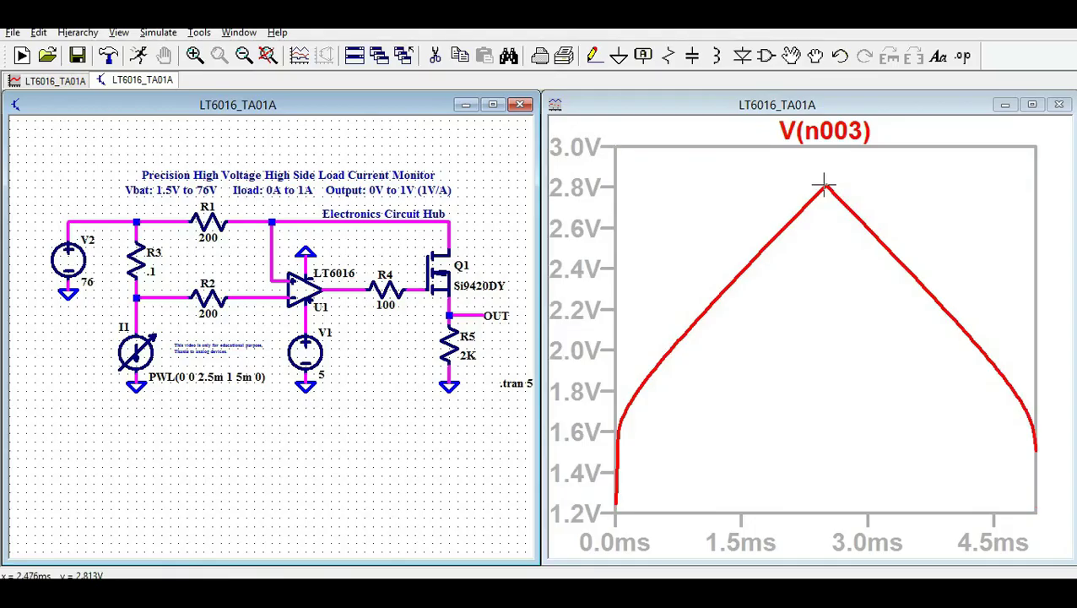
click(415, 289)
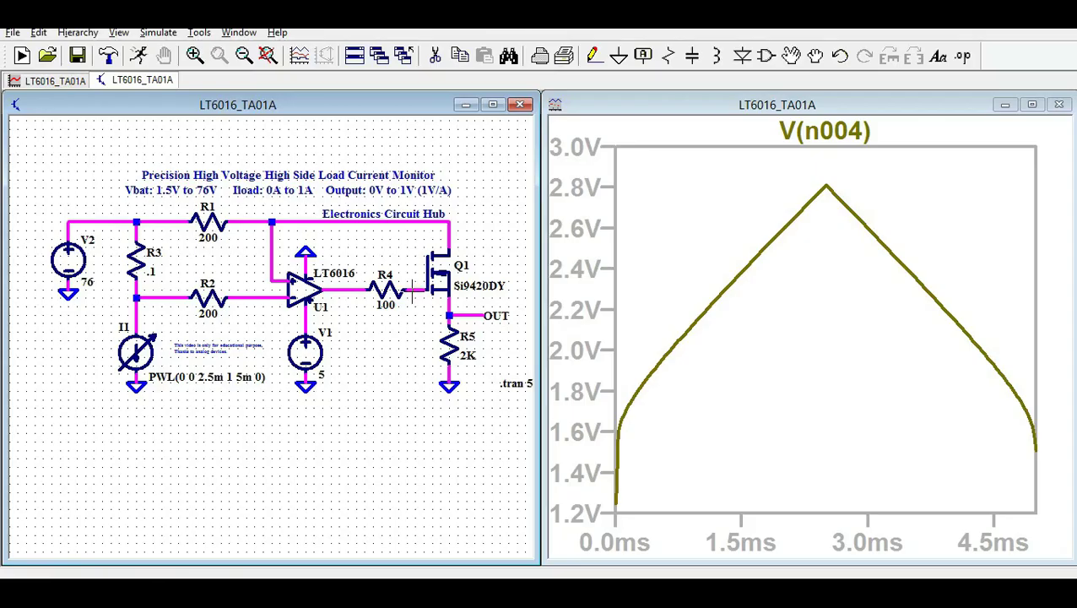
click(469, 316)
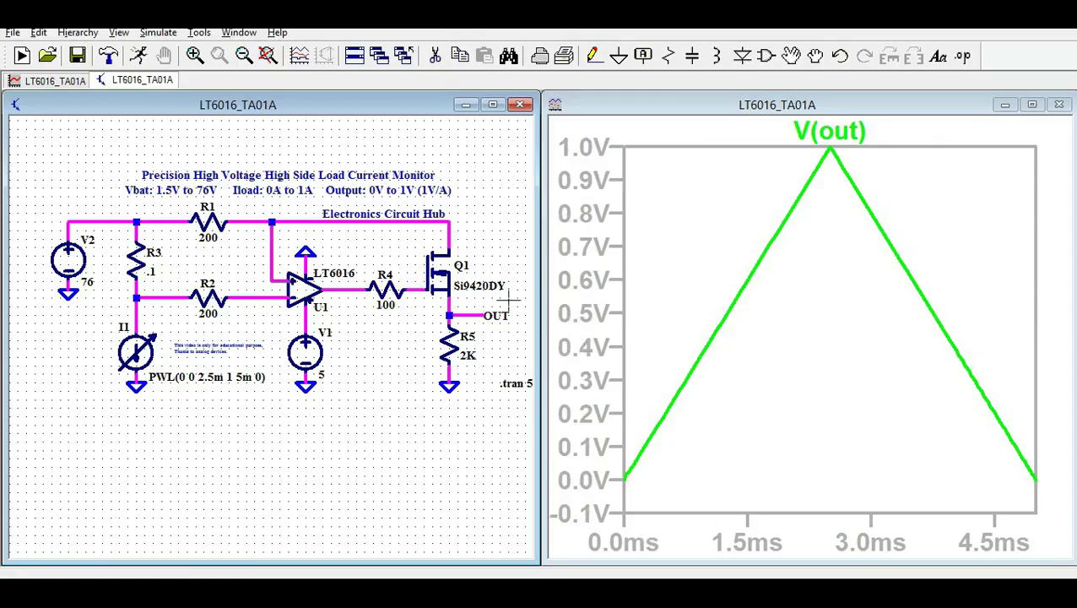
Step: Change the V(out) trace colour to red
right_click(850, 142)
click(493, 264)
click(478, 312)
click(704, 265)
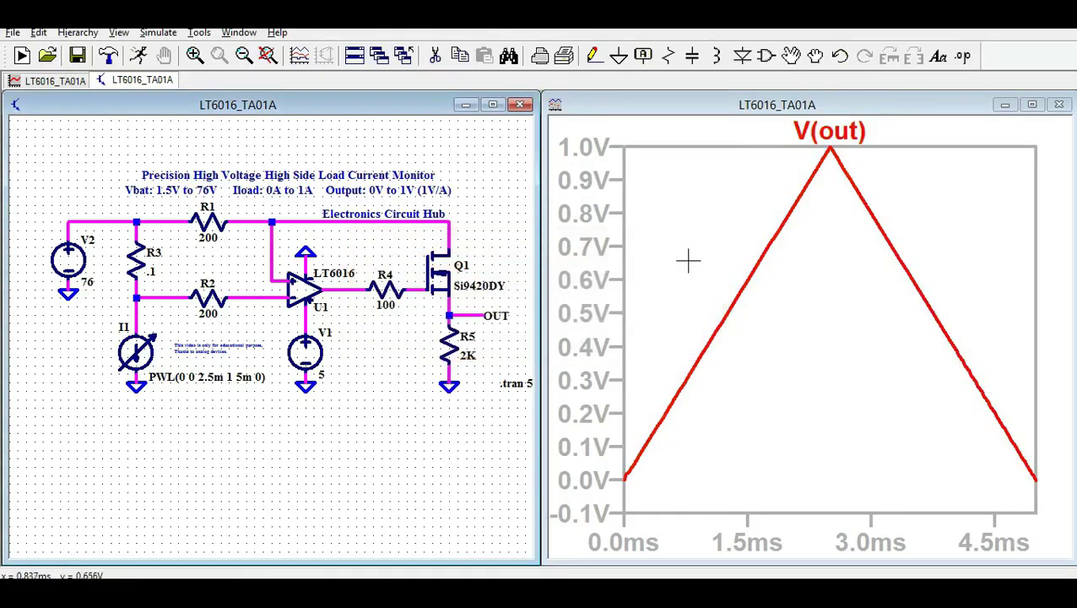
Step: Plot V(n005) below R3, then the I1 current with V(out) alongside it
click(140, 291)
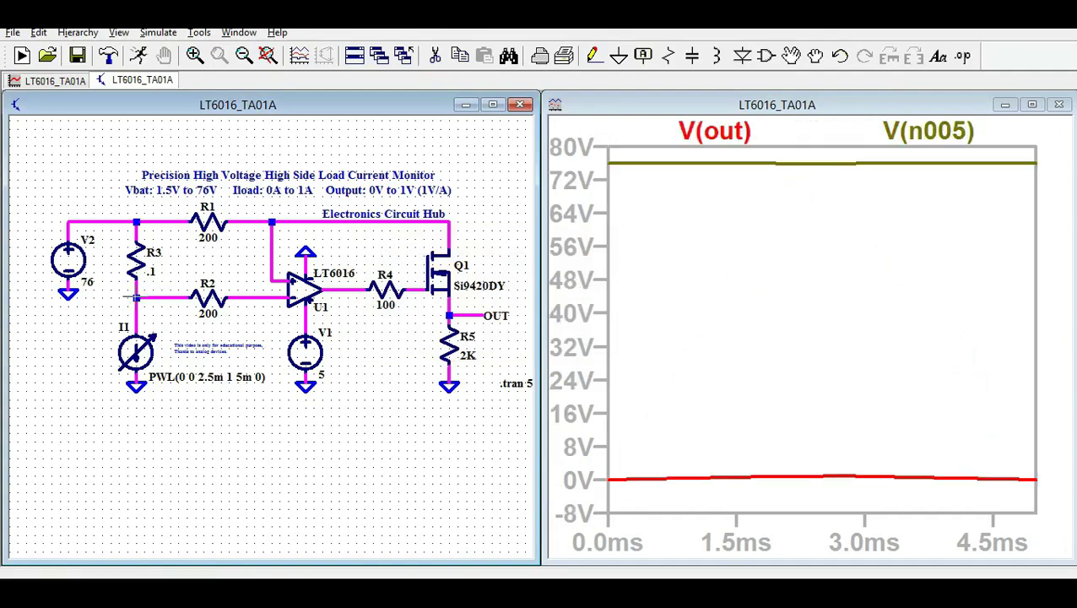
click(135, 297)
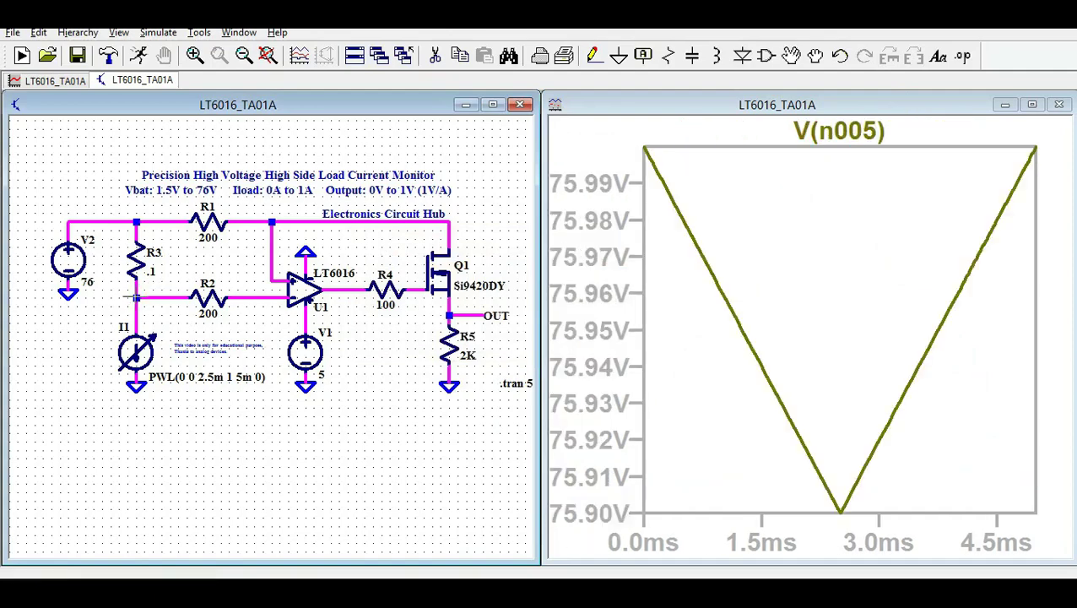
click(144, 340)
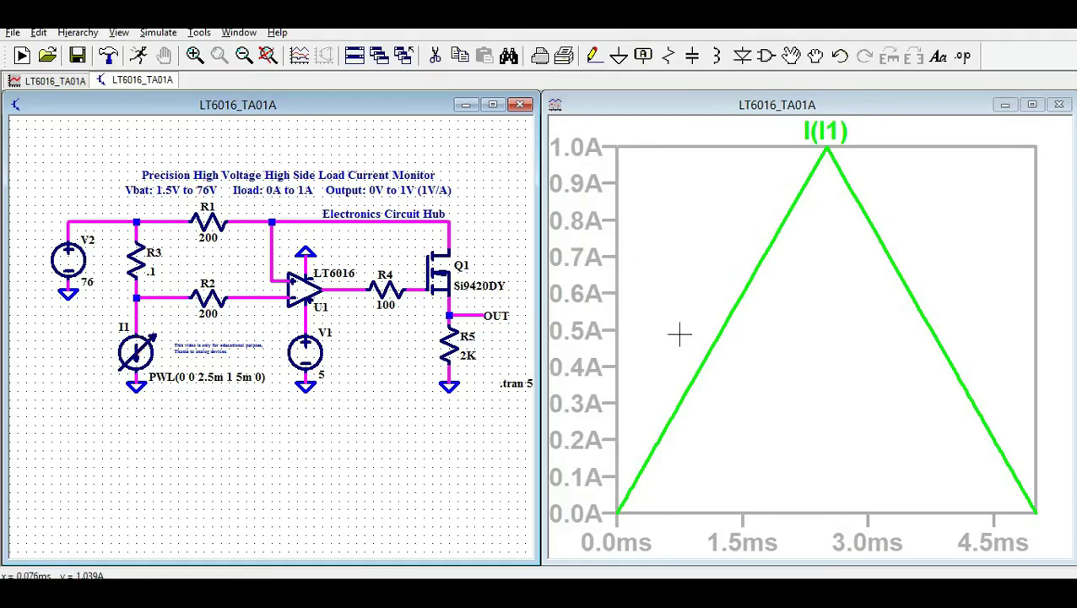
click(460, 317)
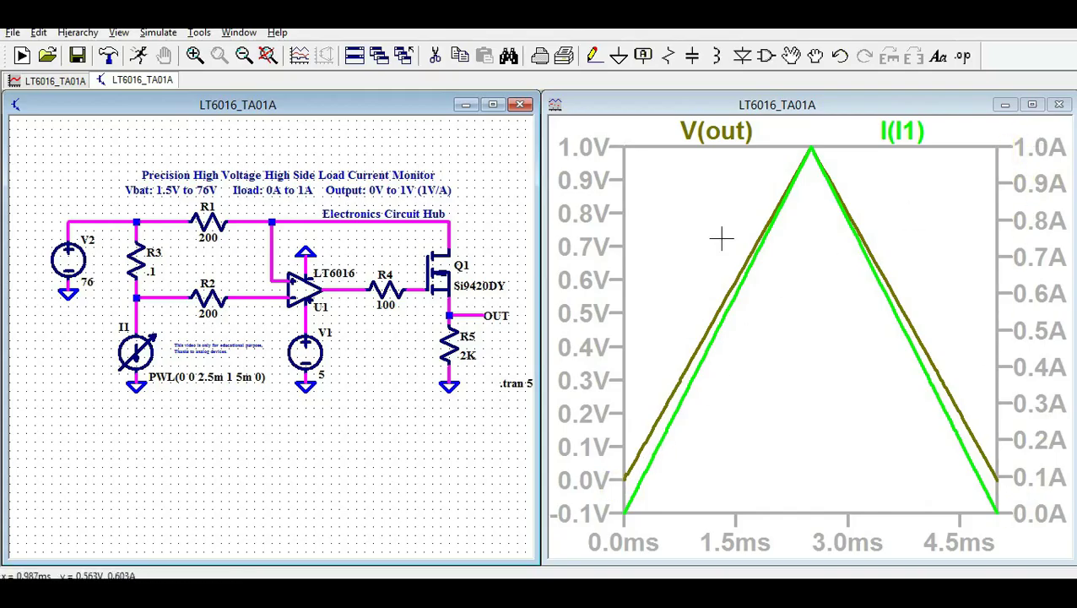
Step: Set the V(out) trace's default colour to red
right_click(740, 135)
click(501, 264)
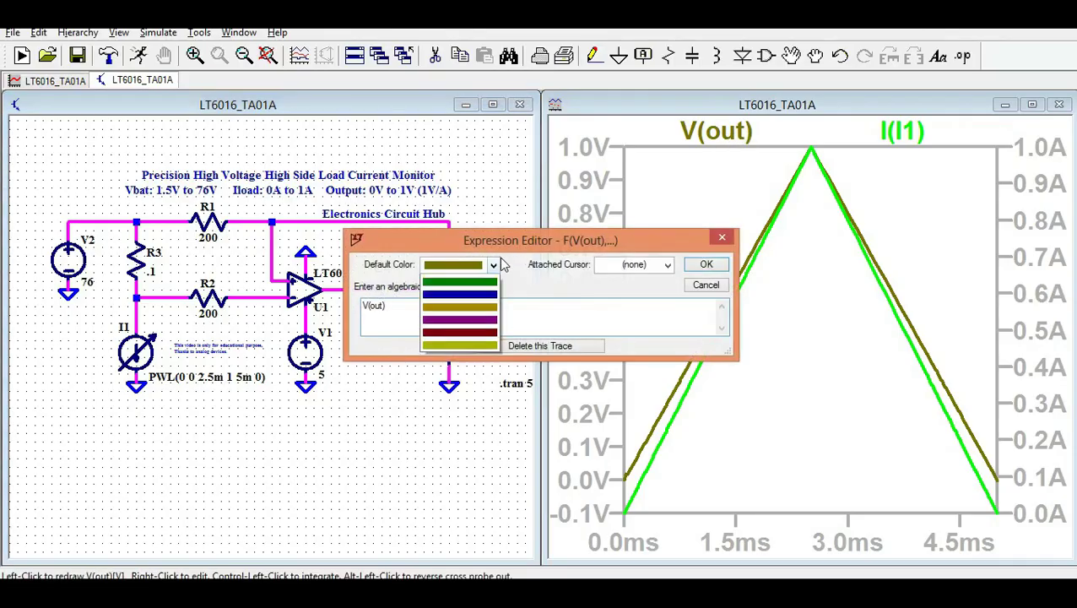
click(472, 332)
click(705, 264)
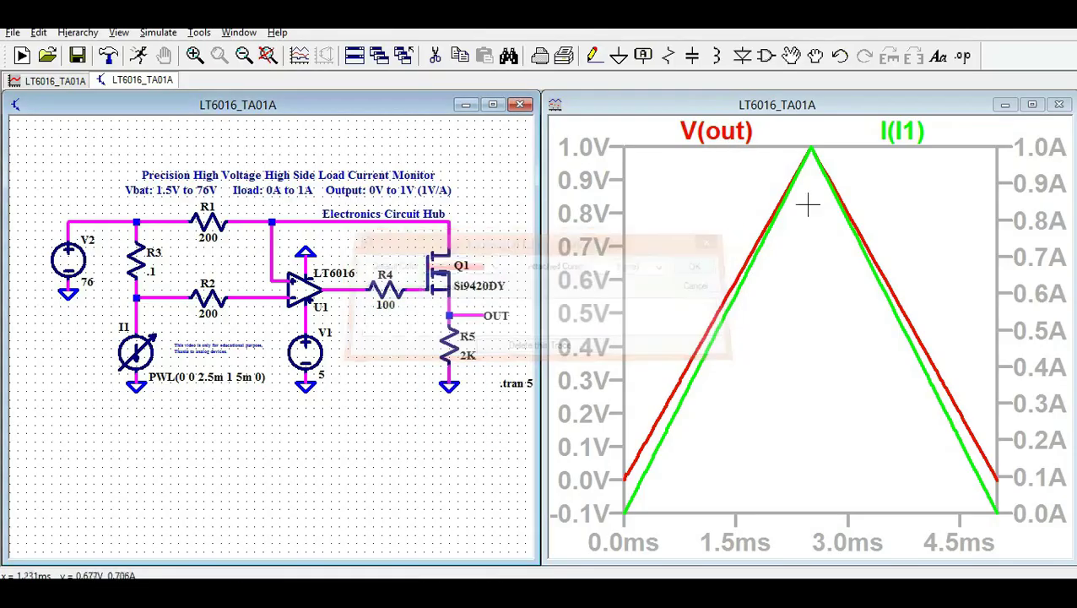
Step: Set the I(I1) trace's default colour to dark blue
right_click(903, 134)
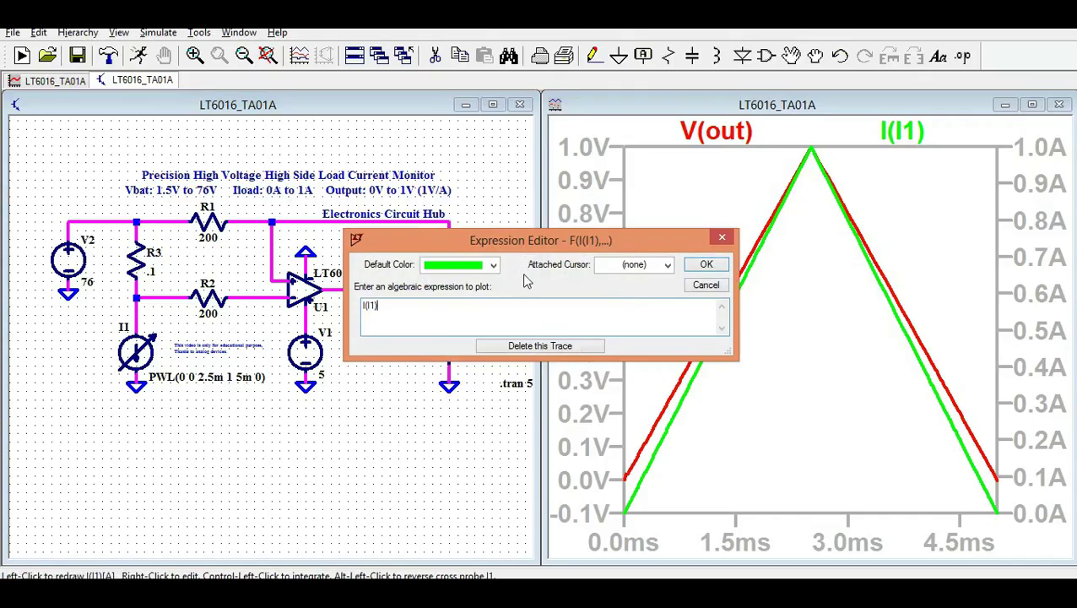
click(493, 265)
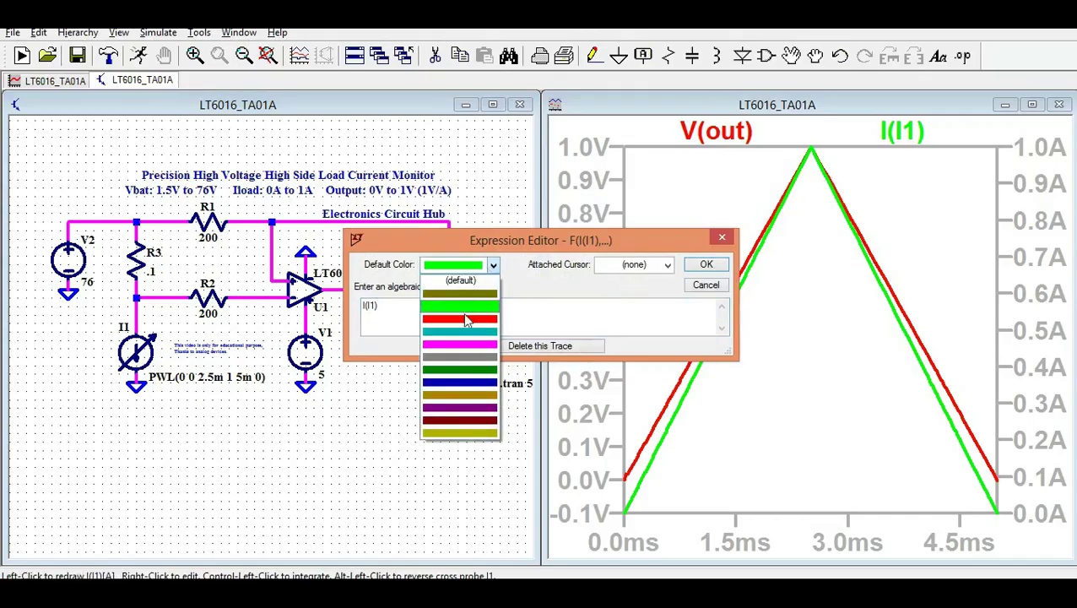
click(460, 385)
click(701, 266)
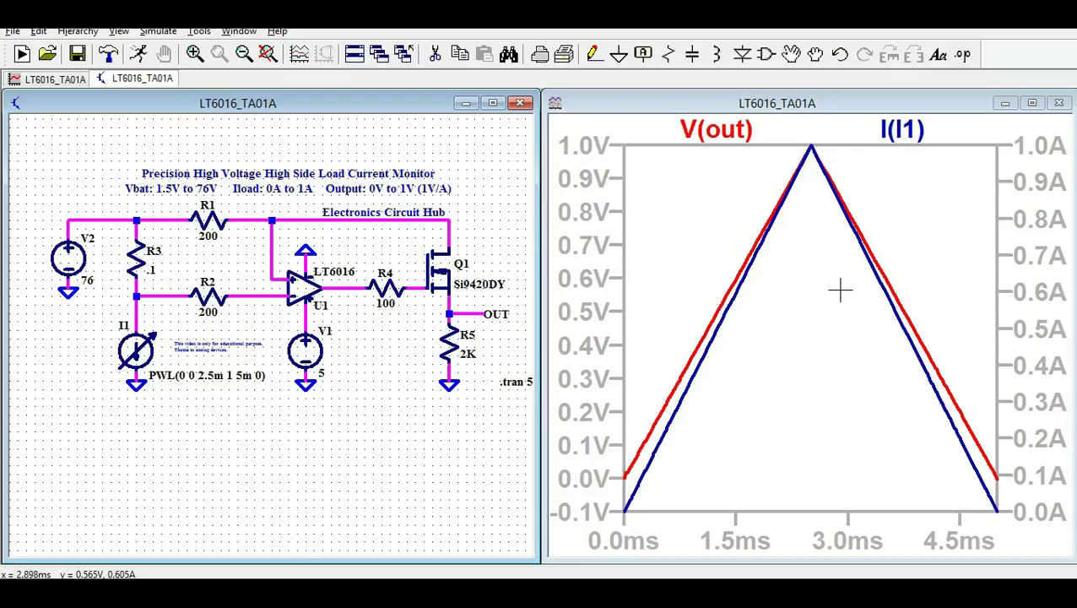
Step: Maximize the schematic window to fill the workspace
click(493, 102)
scroll(454, 230, up, 3)
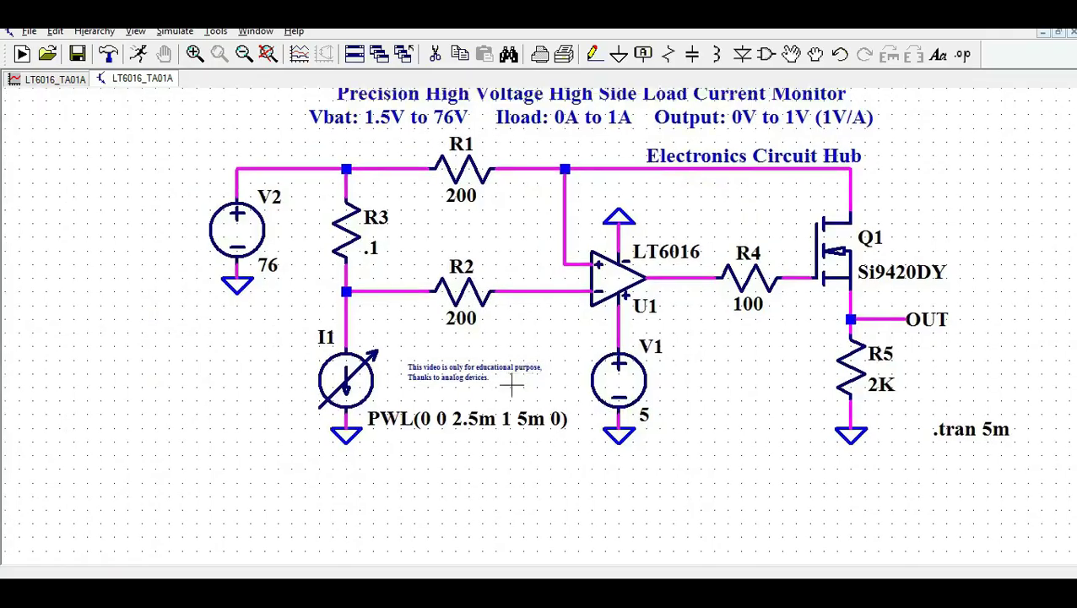
scroll(503, 395, up, 2)
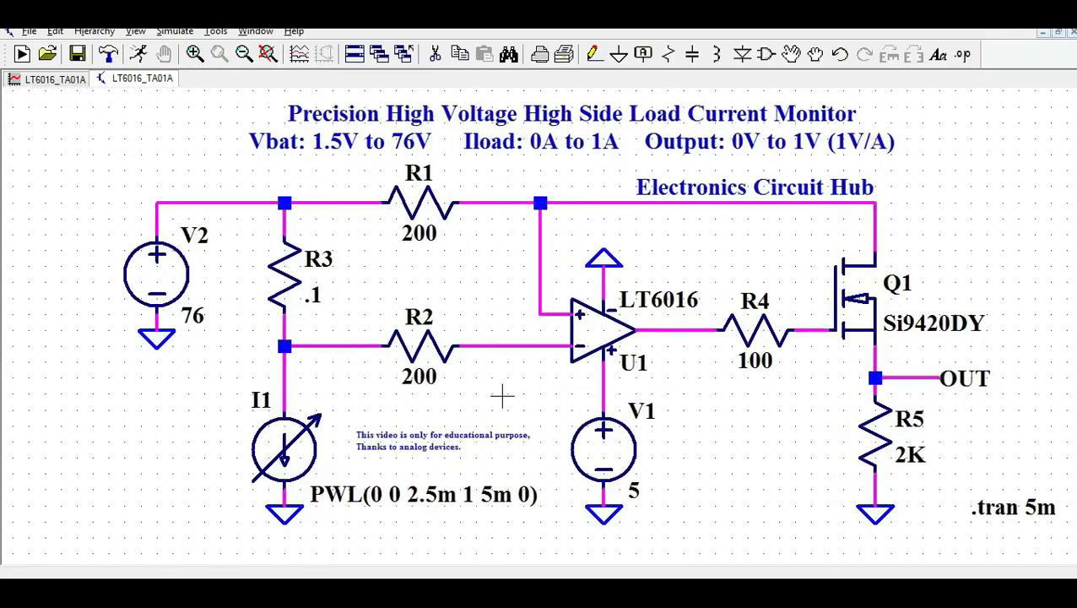